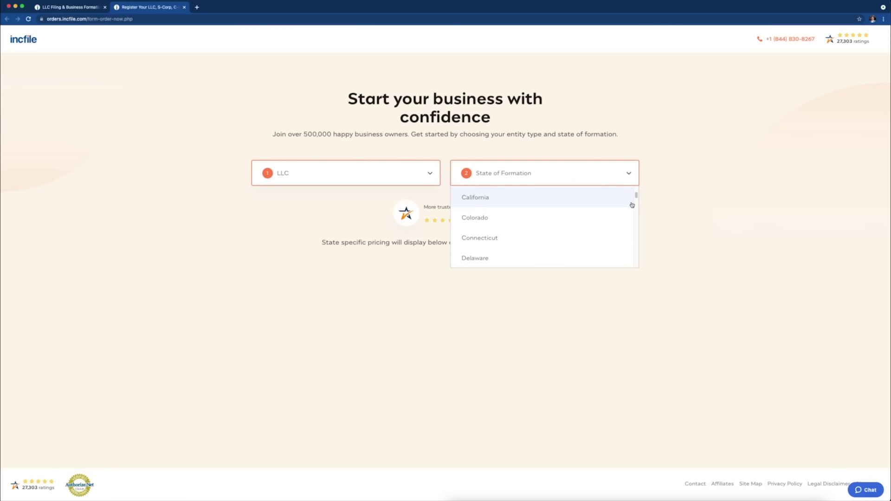
# Choose California as the state of formation for the LLC.
pyautogui.click(581, 200)
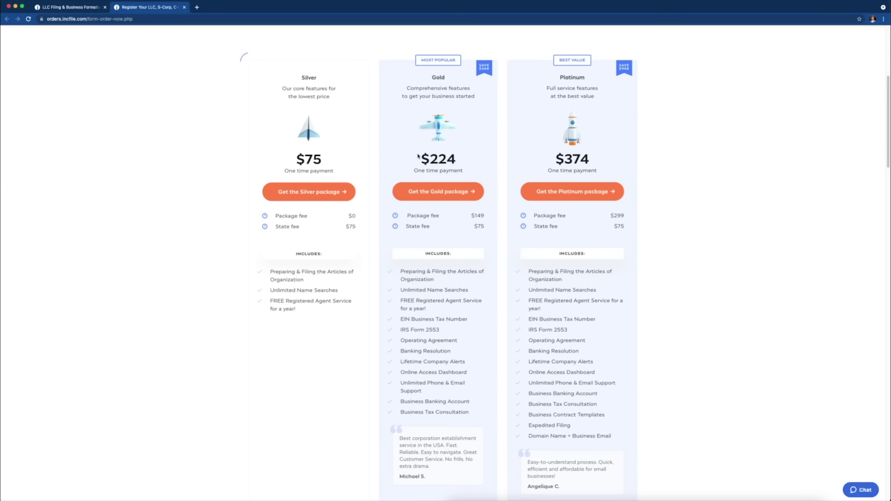
# Examine the features included in the Gold package, from the free registered agent service through the business tax consultation.
pyautogui.moveTo(435, 216)
pyautogui.moveTo(435, 310); pyautogui.dragTo(400, 278)
pyautogui.click(442, 312)
pyautogui.tripleClick(469, 319)
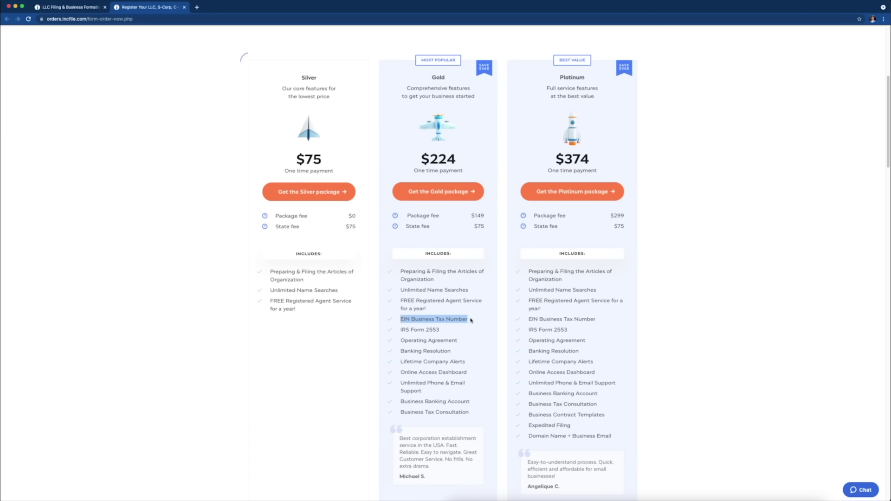
pyautogui.click(470, 320)
pyautogui.moveTo(440, 330); pyautogui.dragTo(407, 329)
pyautogui.click(444, 333)
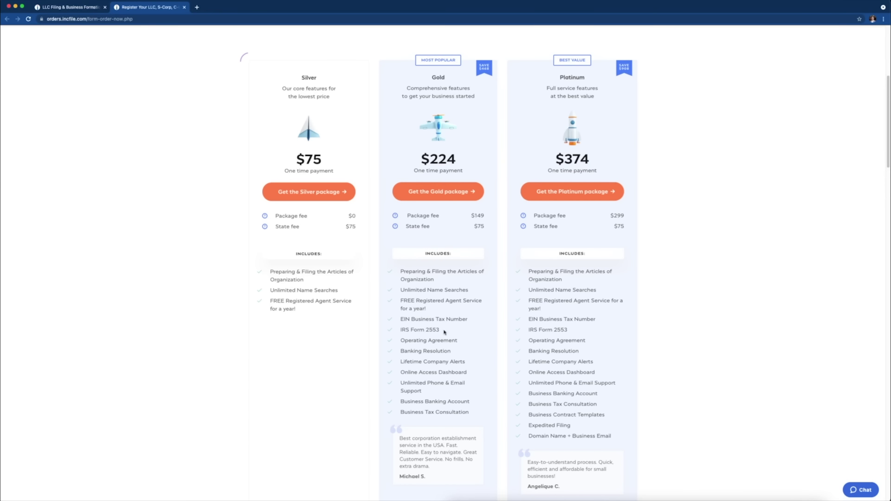
pyautogui.tripleClick(462, 344)
pyautogui.moveTo(461, 347); pyautogui.dragTo(486, 415)
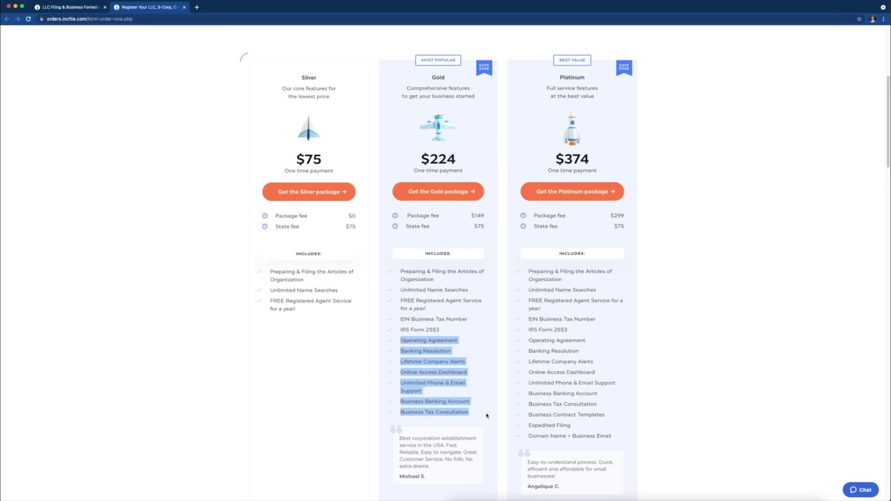
pyautogui.click(487, 415)
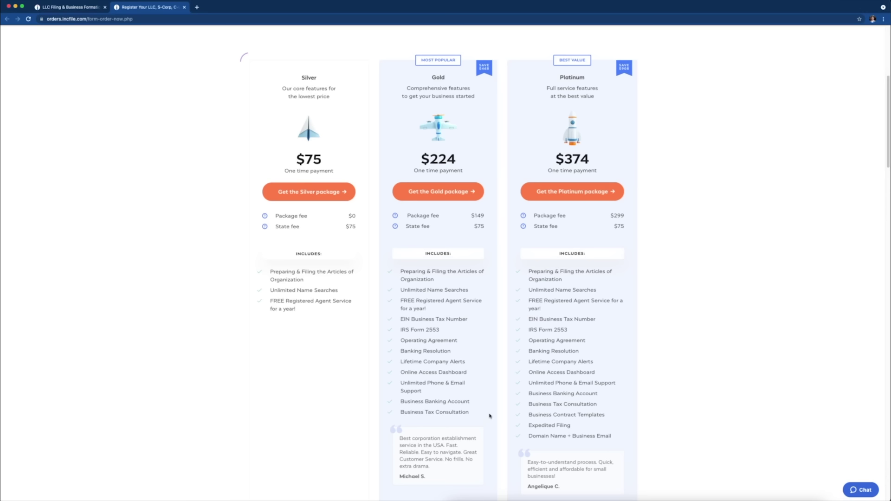
pyautogui.moveTo(475, 413); pyautogui.dragTo(467, 360)
pyautogui.click(467, 360)
pyautogui.scroll(-3, 467, 361)
pyautogui.scroll(3, 483, 364)
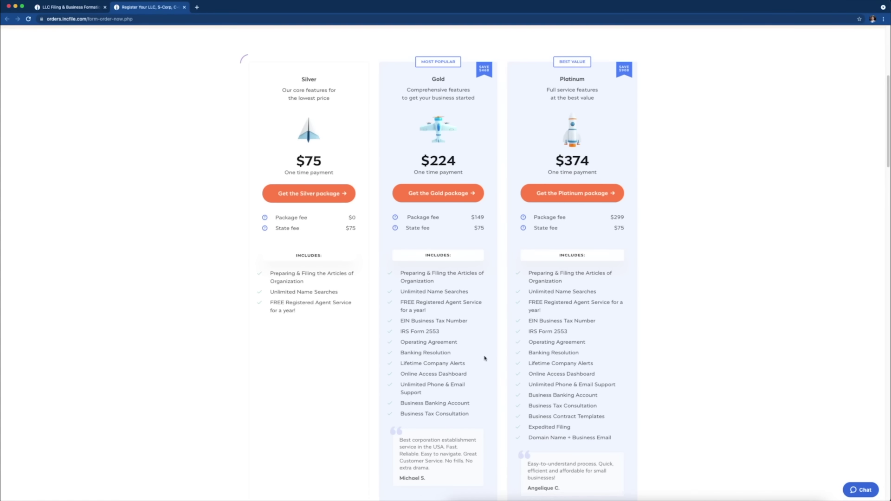
# Compare the Gold package's fee with the extra features it offers, starting from the EIN Business Tax Number.
pyautogui.moveTo(476, 423); pyautogui.dragTo(400, 321)
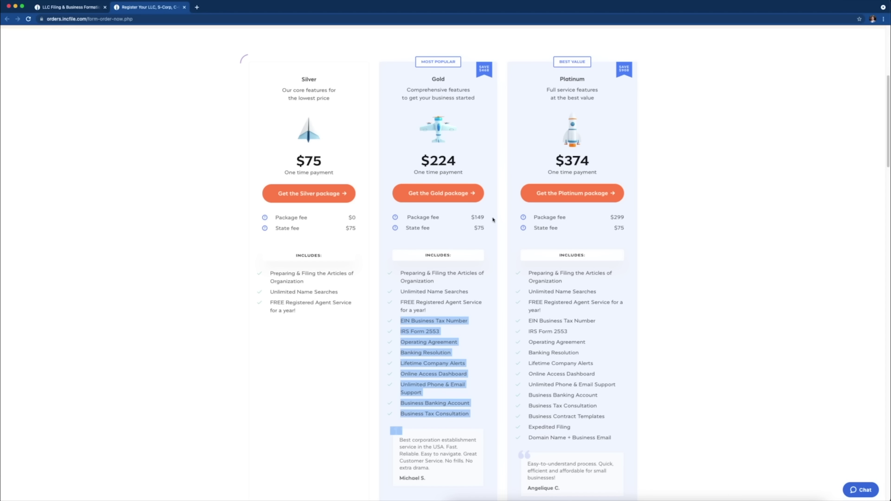
pyautogui.moveTo(485, 218); pyautogui.dragTo(471, 220)
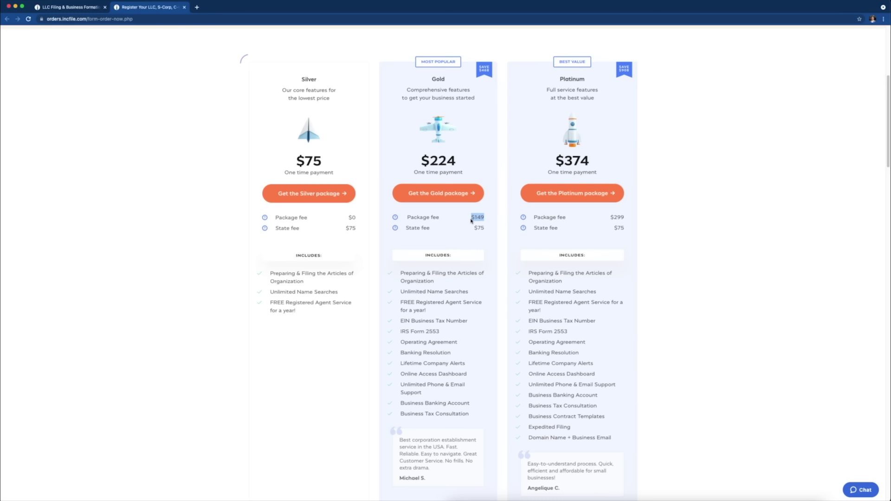
pyautogui.click(471, 218)
pyautogui.moveTo(399, 321); pyautogui.dragTo(471, 417)
pyautogui.click(477, 418)
# Examine the Platinum package's one-time price, package and state fees, and additional features such as Expedited Filing.
pyautogui.moveTo(553, 155); pyautogui.dragTo(609, 172)
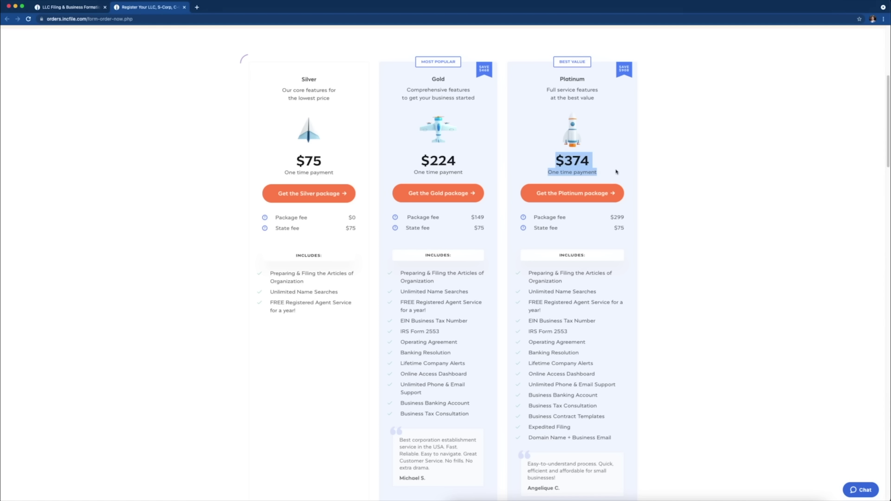
pyautogui.click(617, 171)
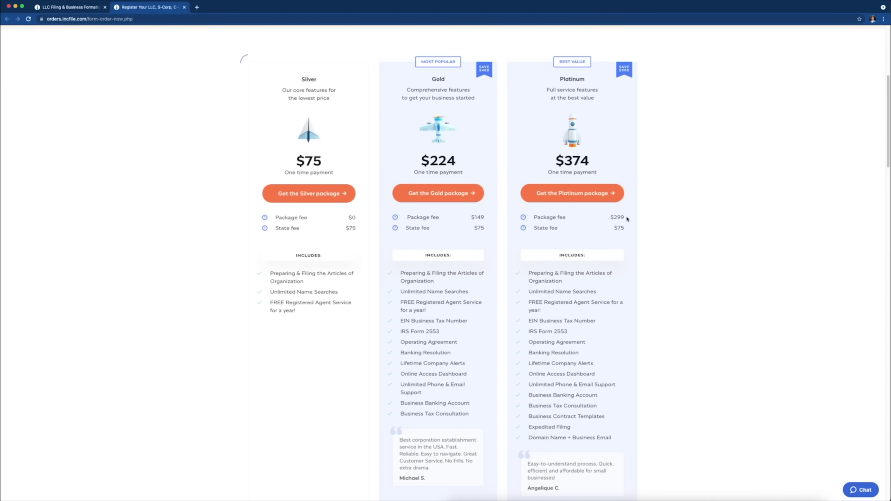
pyautogui.moveTo(631, 219)
pyautogui.mouseDown()
pyautogui.moveTo(614, 217)
pyautogui.moveTo(627, 229)
pyautogui.mouseUp()
pyautogui.scroll(-3, 687, 234)
pyautogui.scroll(6, 440, 185)
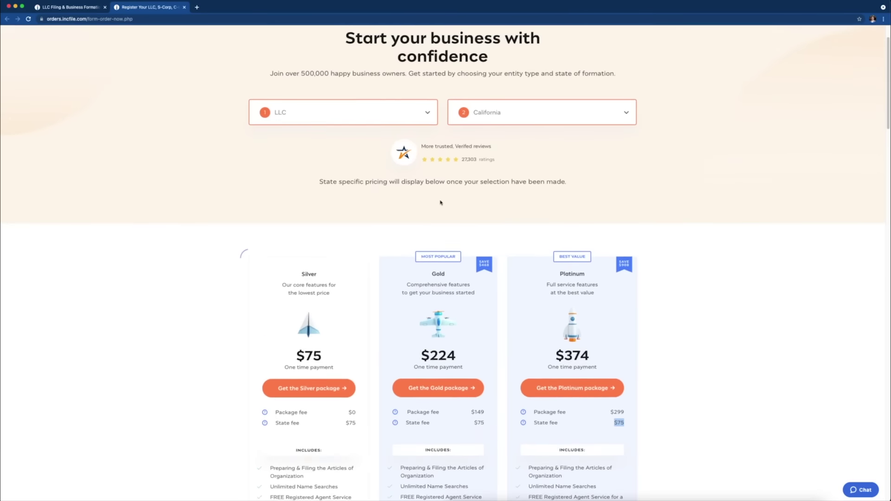
pyautogui.scroll(-4, 442, 201)
pyautogui.scroll(-3, 500, 334)
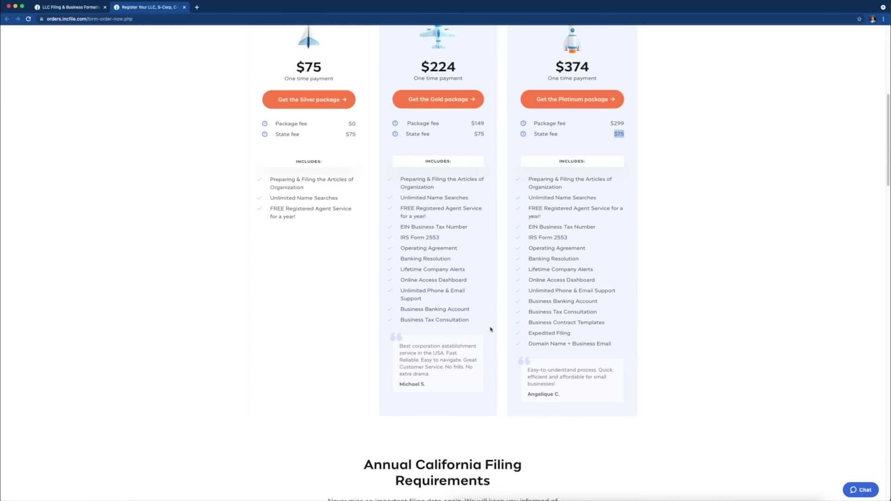
pyautogui.click(557, 312)
pyautogui.moveTo(529, 333); pyautogui.dragTo(573, 336)
pyautogui.click(579, 340)
# Choose the Gold package for the California LLC.
pyautogui.scroll(3, 612, 335)
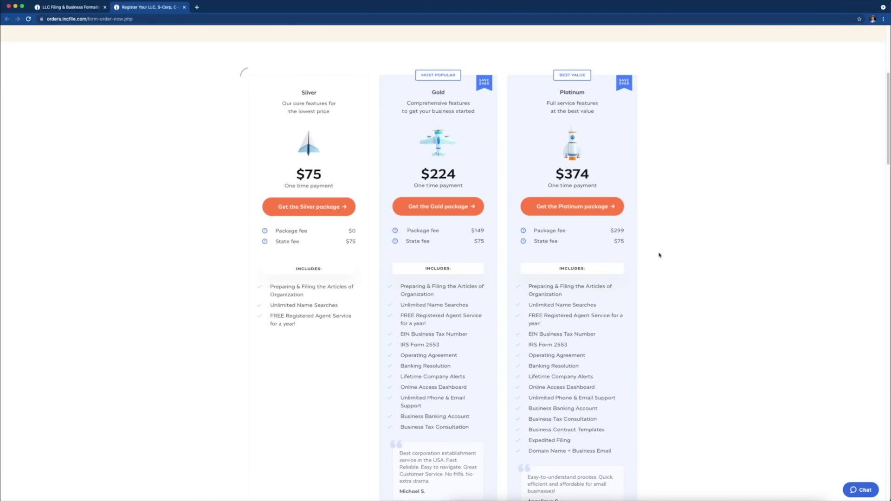
pyautogui.click(449, 211)
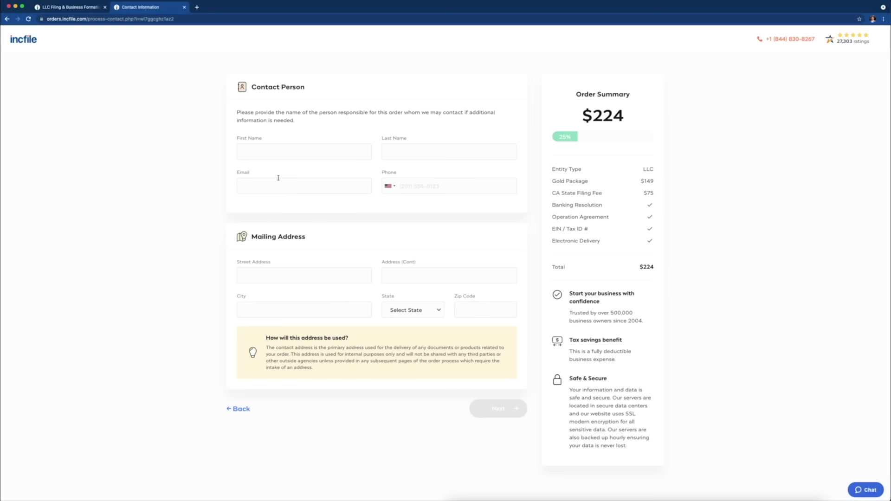
# Fill in the contact person's details and mailing address, submit them and confirm the address.
pyautogui.click(287, 147)
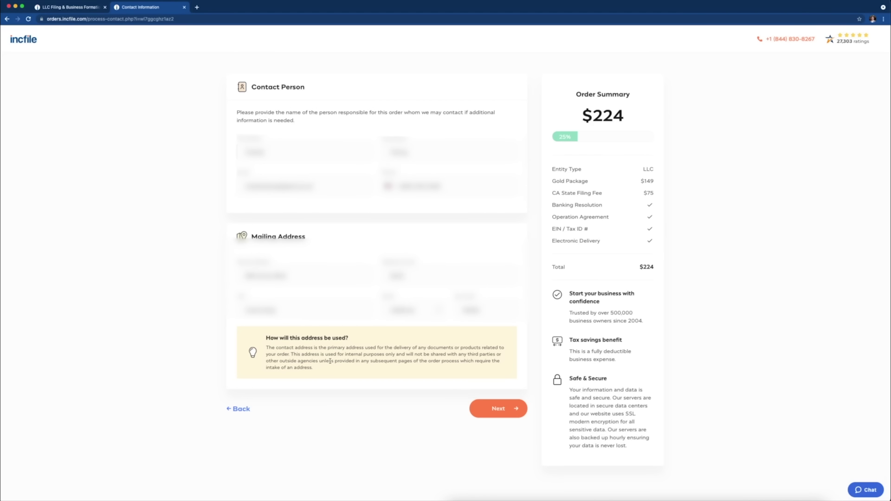
pyautogui.click(496, 416)
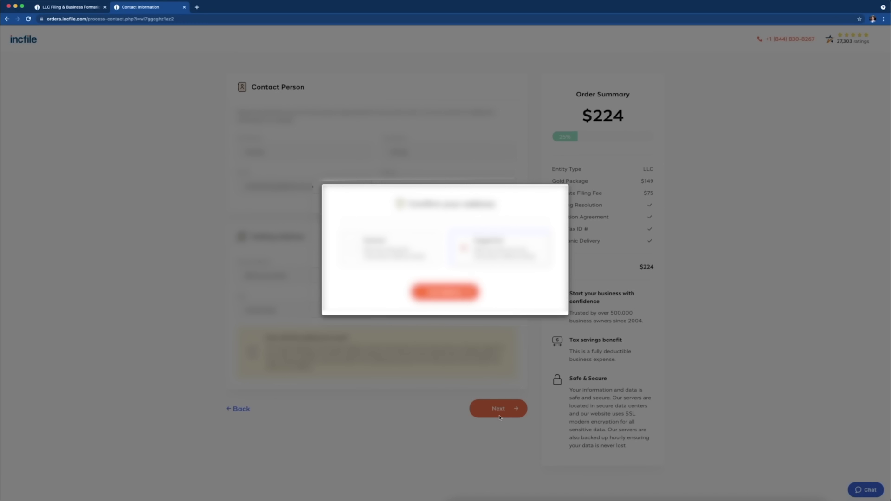
pyautogui.click(449, 293)
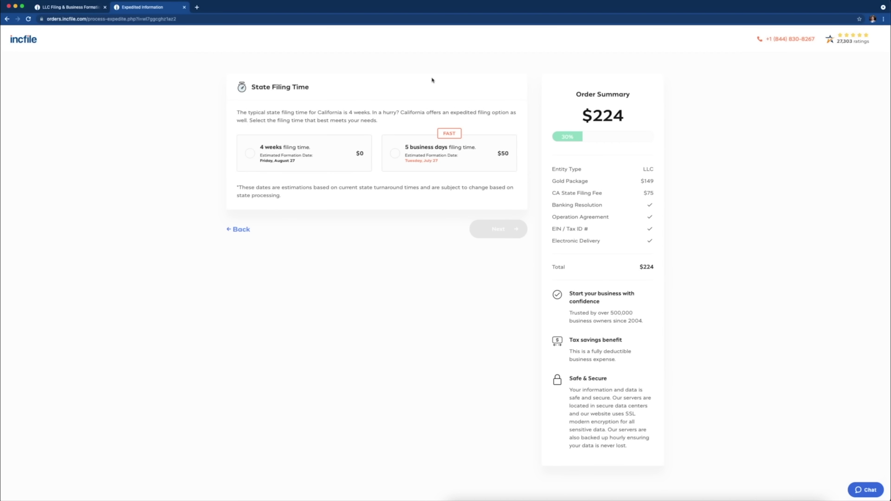
# Compare the state filing times, keep the 4 weeks option at $0 and continue with the order.
pyautogui.moveTo(418, 131); pyautogui.dragTo(398, 103)
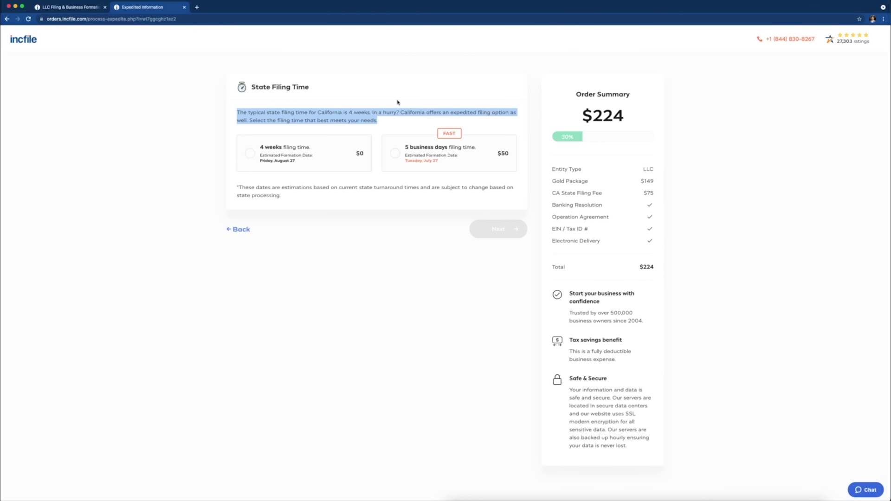
pyautogui.click(397, 103)
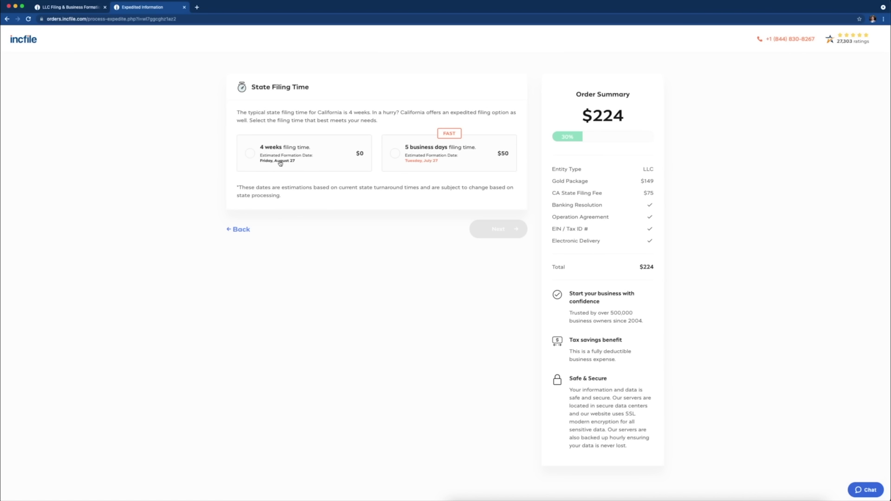
pyautogui.click(249, 154)
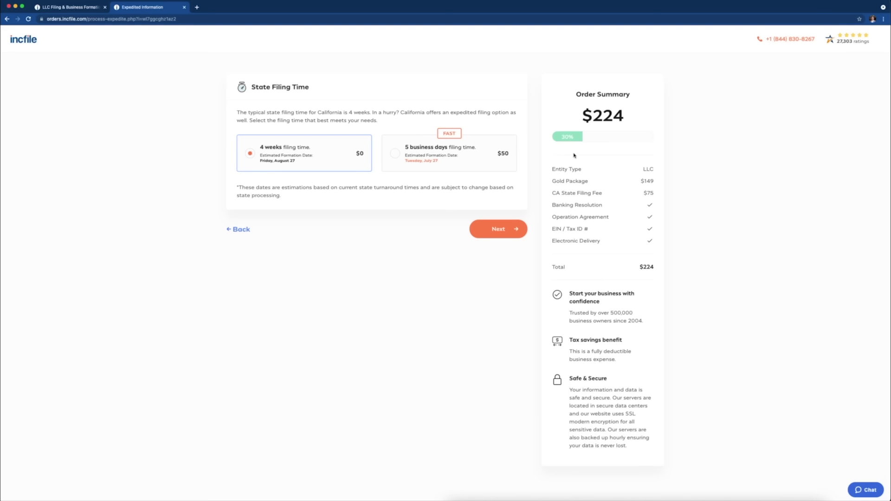
pyautogui.click(395, 153)
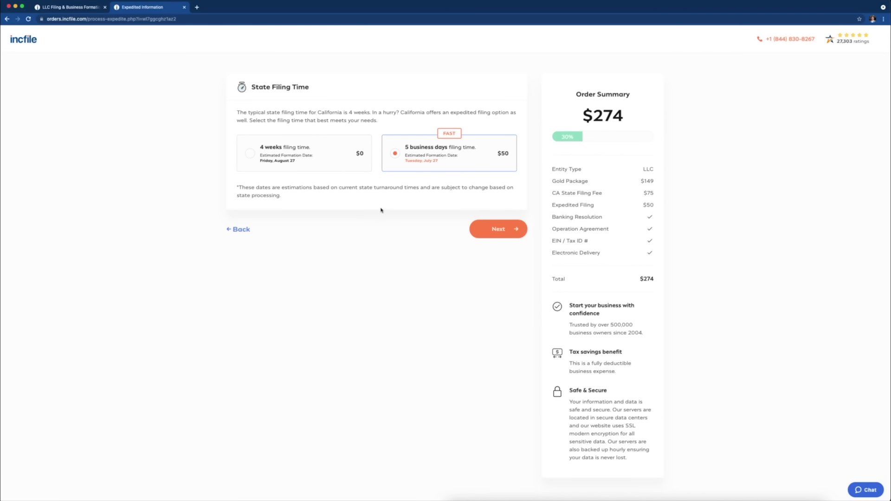
pyautogui.click(252, 155)
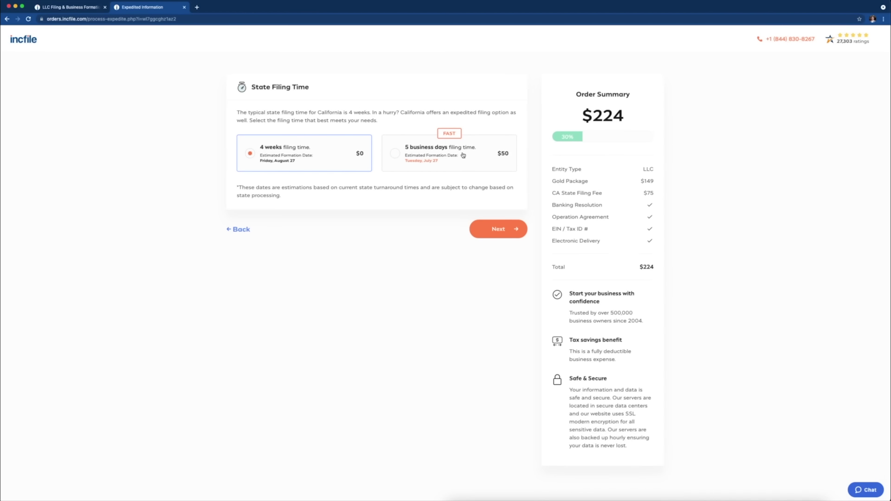
pyautogui.click(513, 229)
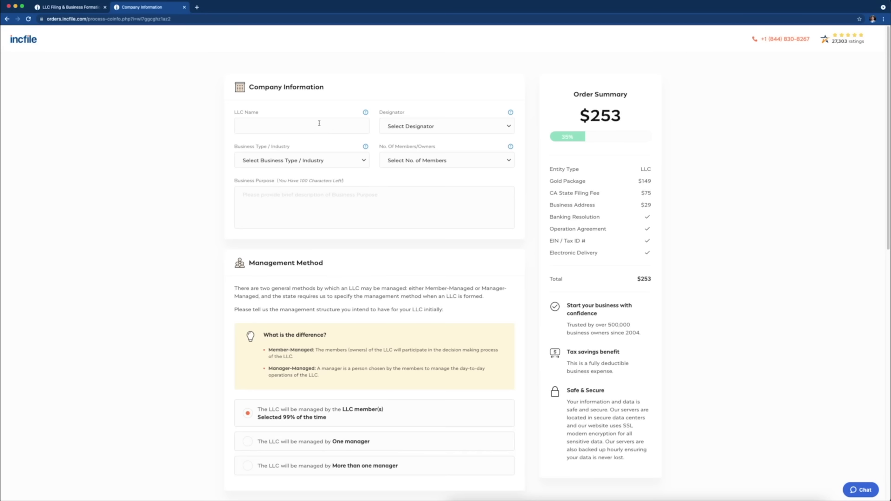
# Enter BIZ ENTITY PREP SERVICES as the LLC name and set its designator to LLC.
pyautogui.click(319, 123)
pyautogui.scroll(-1, 281, 102)
pyautogui.write('Biz')
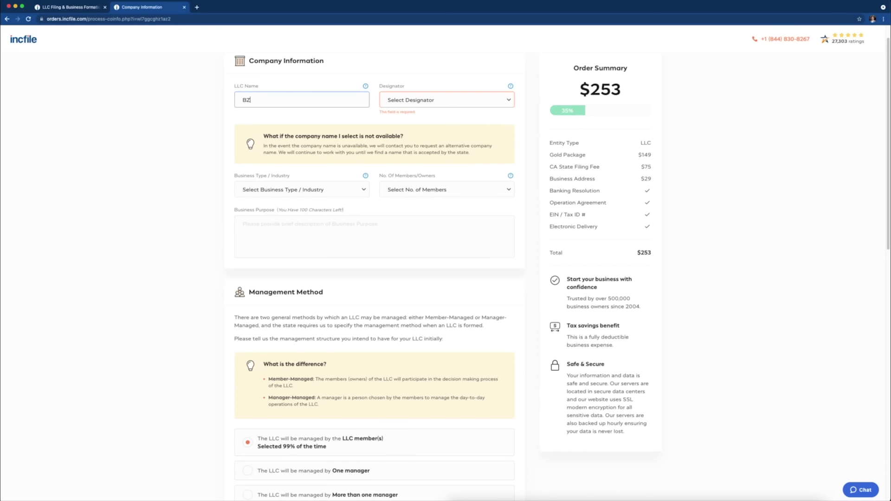
pyautogui.write(' Entity Prep Serrvices')
pyautogui.click(430, 99)
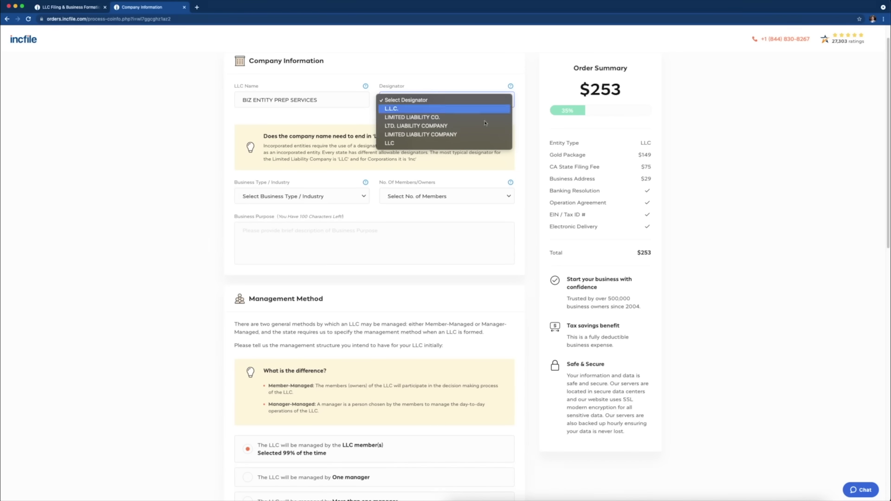
pyautogui.click(406, 143)
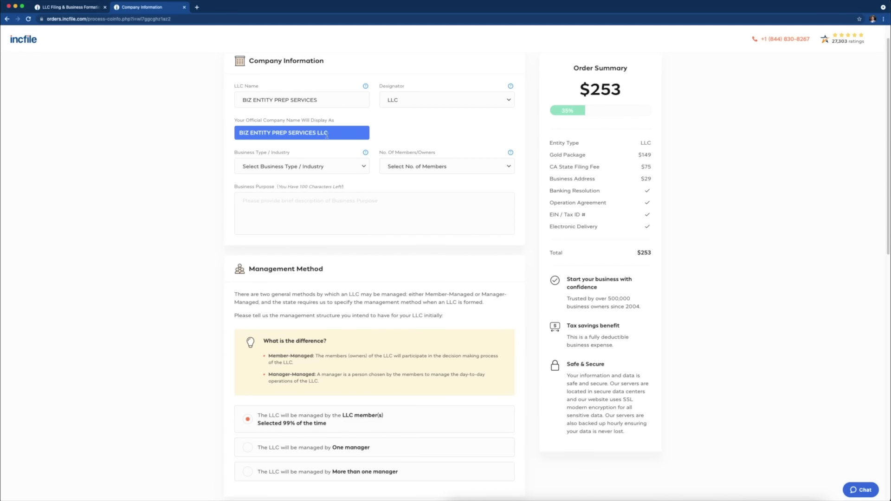
# Set the business type to Accountant / Tax Services and the number of members/owners to 1.
pyautogui.click(308, 168)
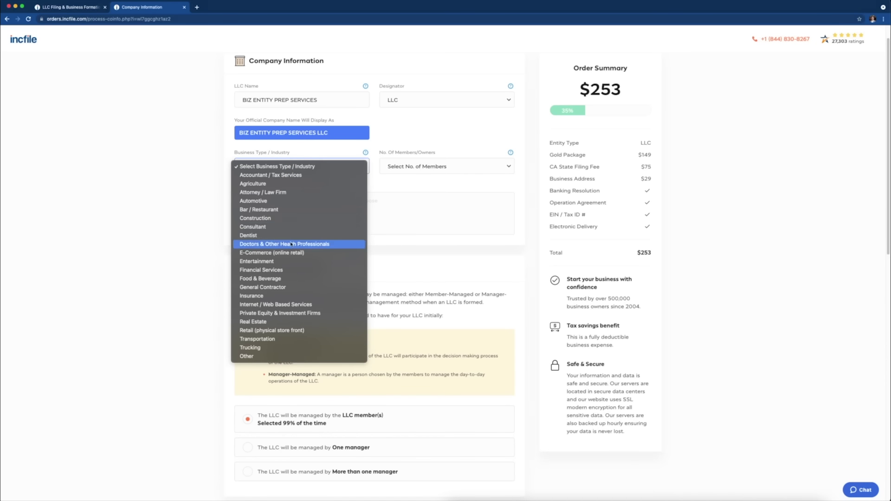
pyautogui.click(303, 175)
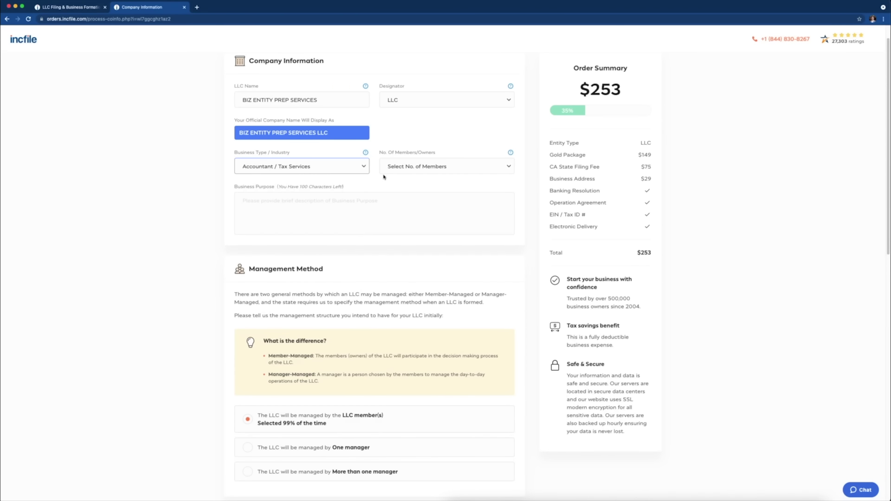
pyautogui.click(474, 170)
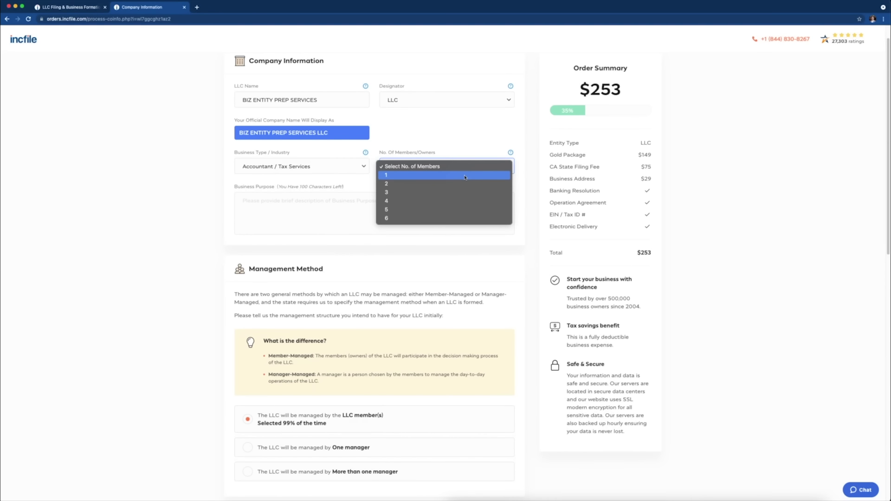
pyautogui.click(465, 177)
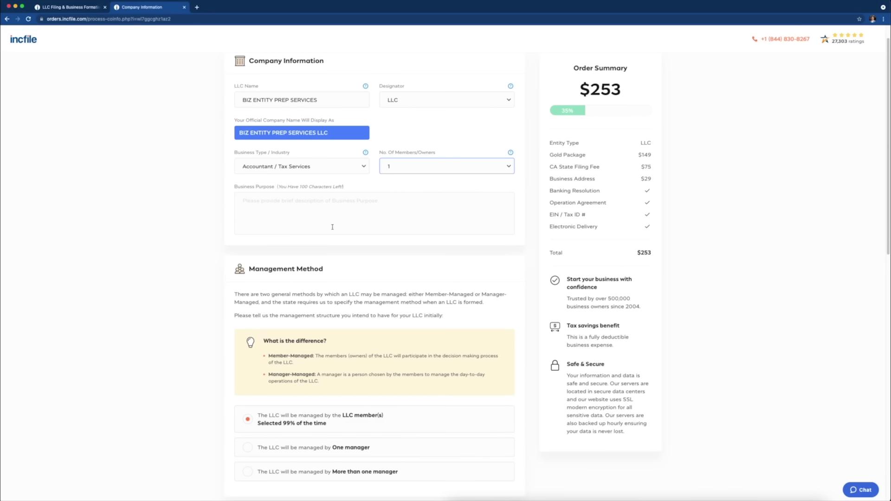
# Describe the business purpose as "Helping people prep and set up their business entities".
pyautogui.click(335, 210)
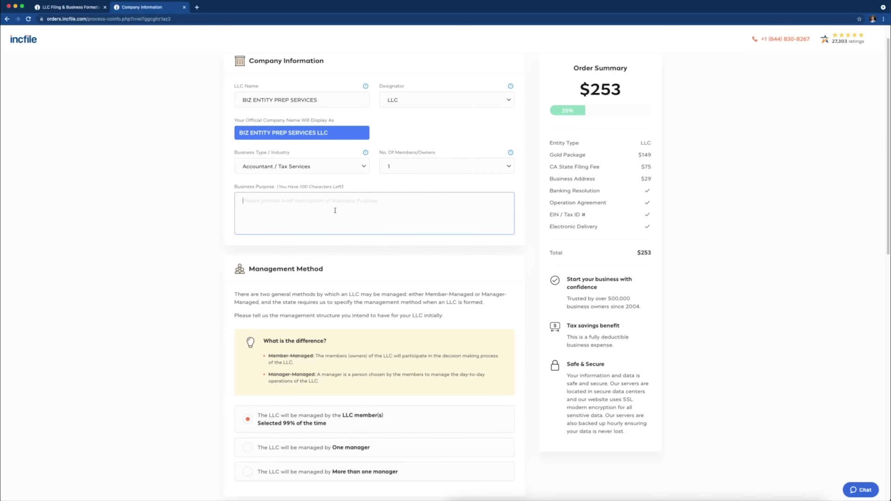
pyautogui.write('Helping people prep and')
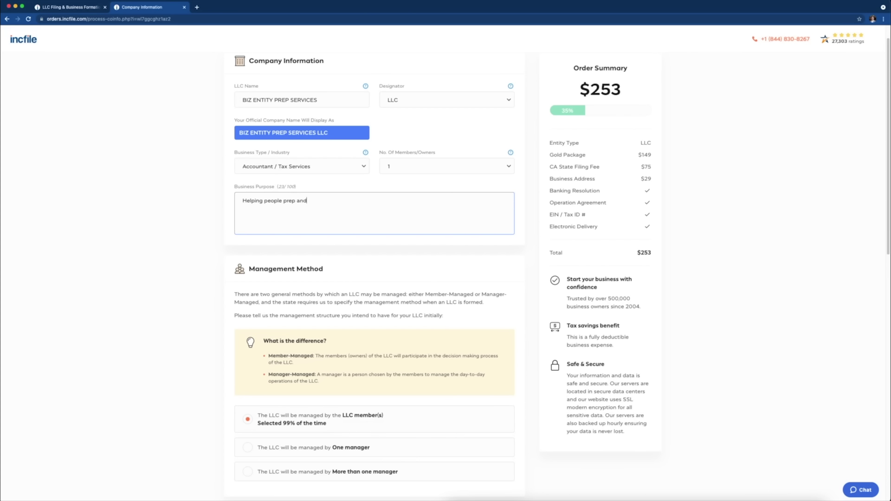
pyautogui.write(' set up their business entities')
pyautogui.click(174, 189)
# Examine the Management Method section's explanation of member-managed versus manager-managed LLCs.
pyautogui.scroll(-5, 200, 198)
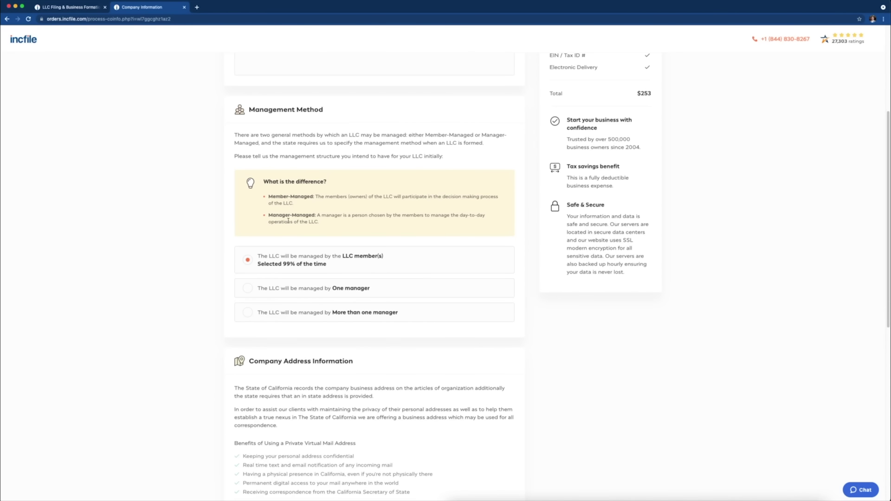
pyautogui.moveTo(260, 135); pyautogui.dragTo(327, 143)
pyautogui.click(369, 148)
pyautogui.moveTo(422, 136); pyautogui.dragTo(471, 136)
pyautogui.moveTo(288, 143); pyautogui.dragTo(351, 142)
pyautogui.click(352, 142)
pyautogui.moveTo(456, 227); pyautogui.dragTo(260, 181)
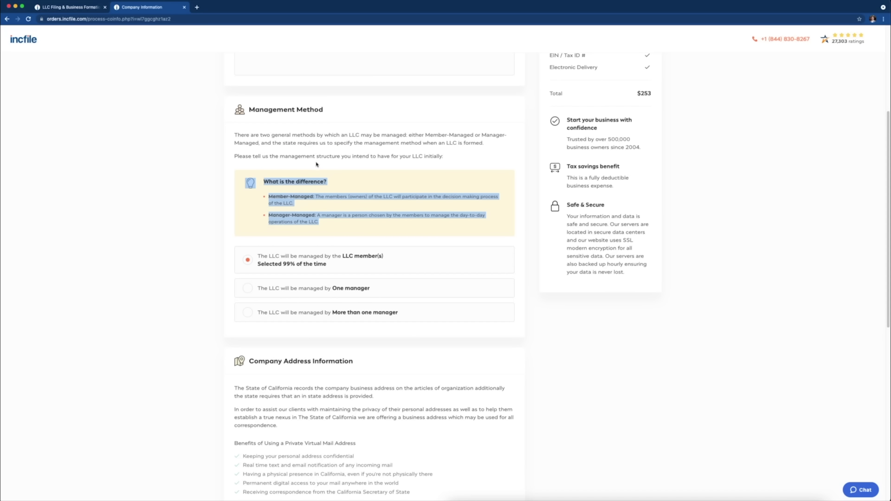
pyautogui.click(322, 168)
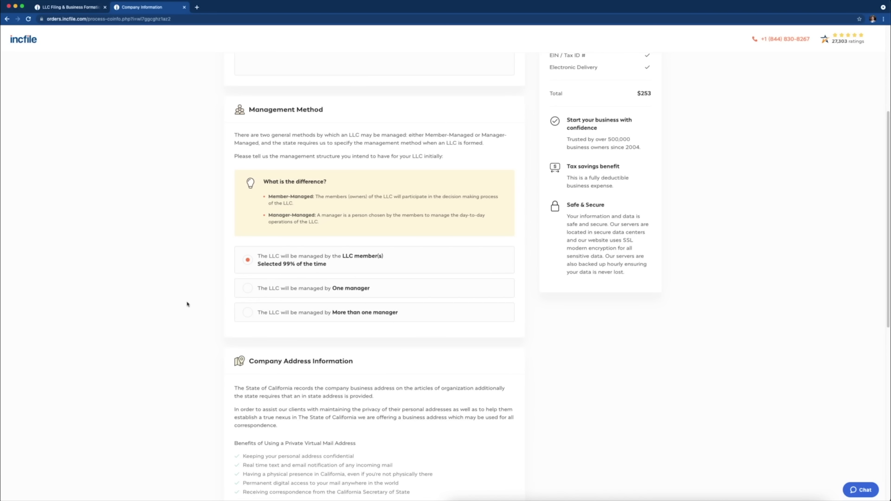
# Keep the Professional Business Address & Virtual Mail Service as the company address and decline the Premium Service Package upgrade.
pyautogui.scroll(-1, 188, 304)
pyautogui.scroll(-4, 188, 304)
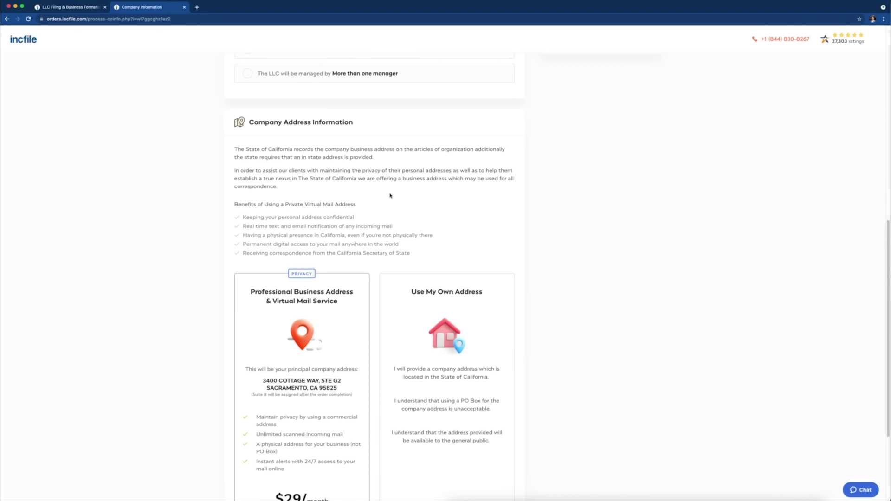
pyautogui.scroll(-1, 205, 221)
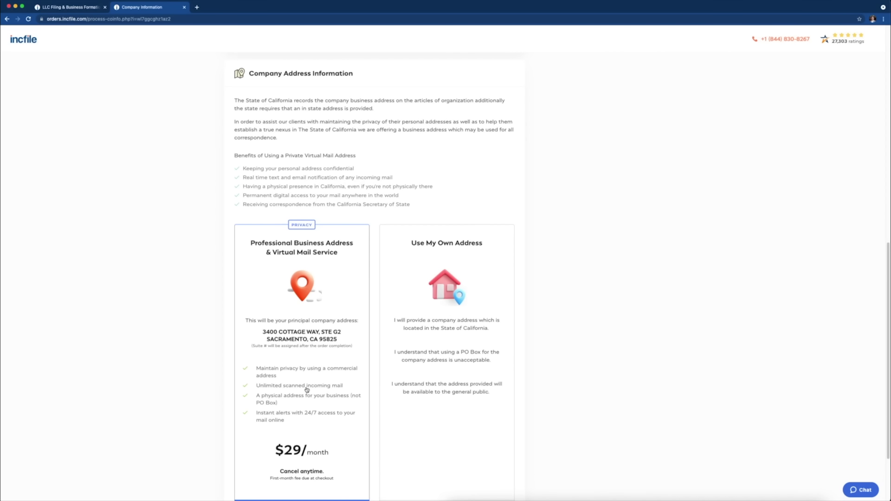
pyautogui.scroll(-1, 258, 385)
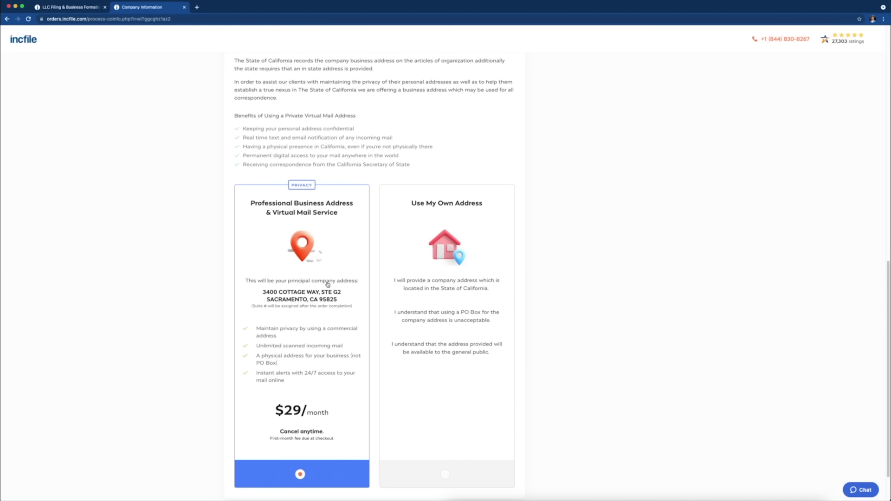
pyautogui.scroll(-2, 507, 230)
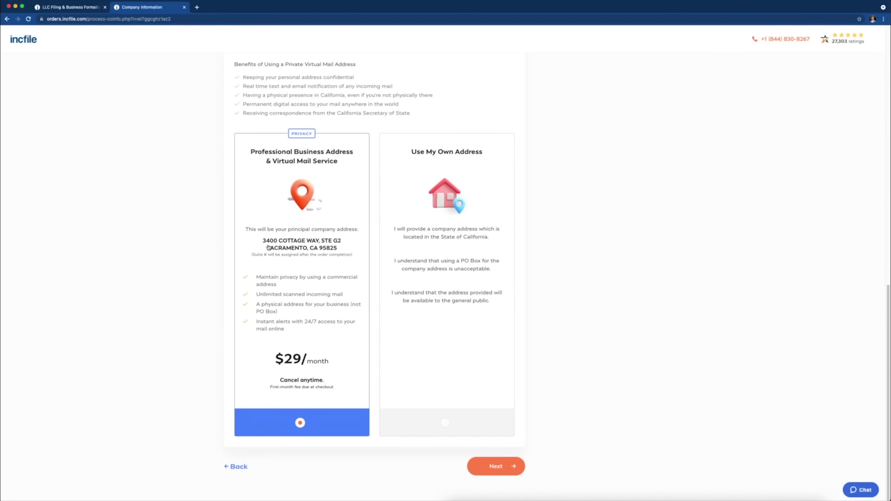
pyautogui.click(495, 469)
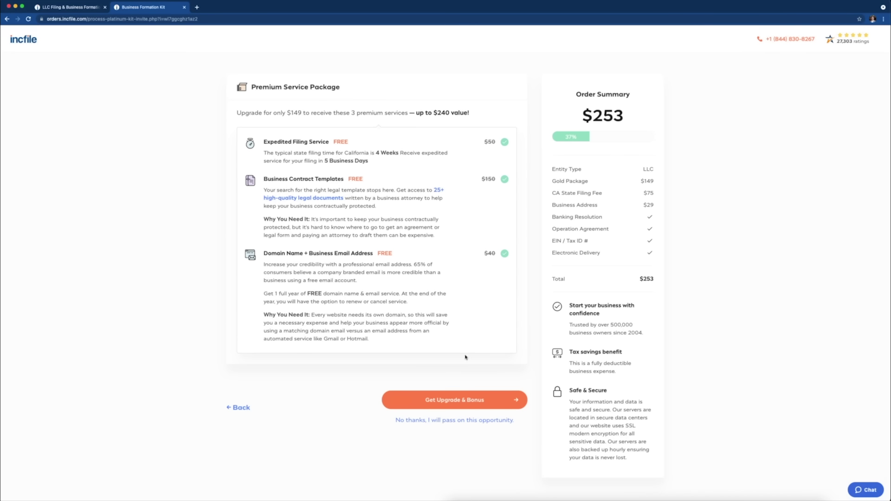
pyautogui.click(495, 422)
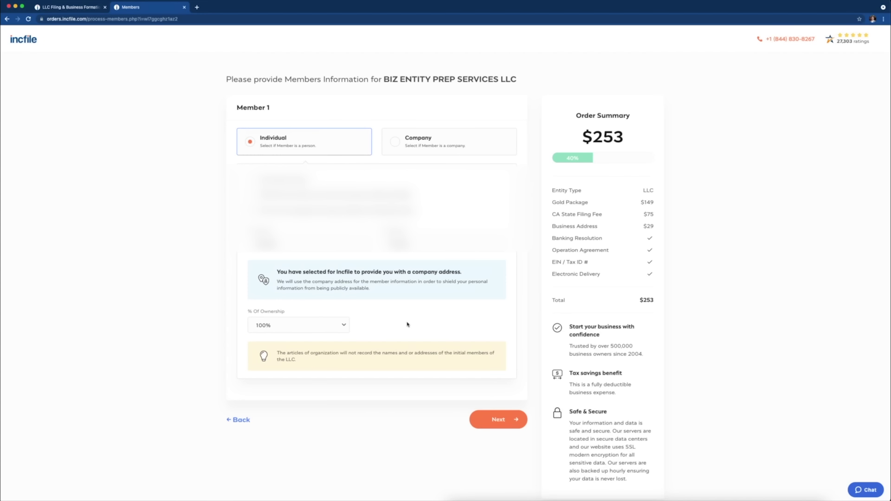
# Keep Member 1 as an individual with 100% ownership and assign Incfile as the registered agent, free for 1 year.
pyautogui.click(325, 330)
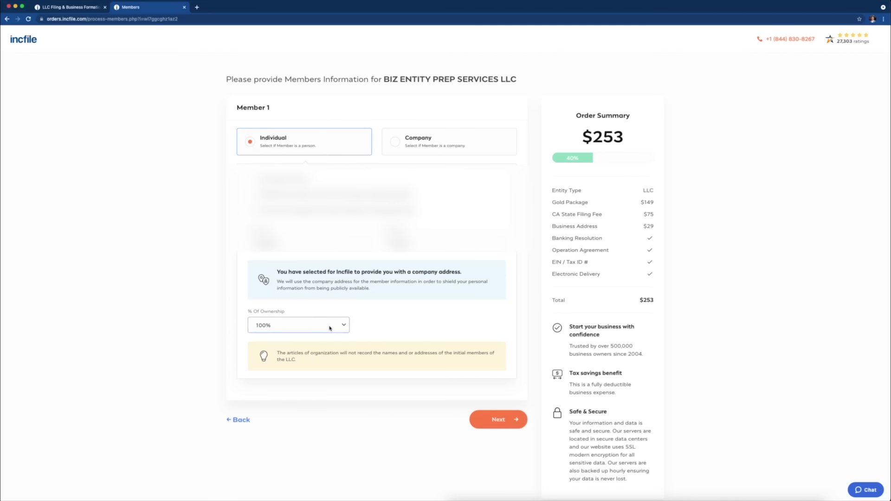
pyautogui.click(503, 420)
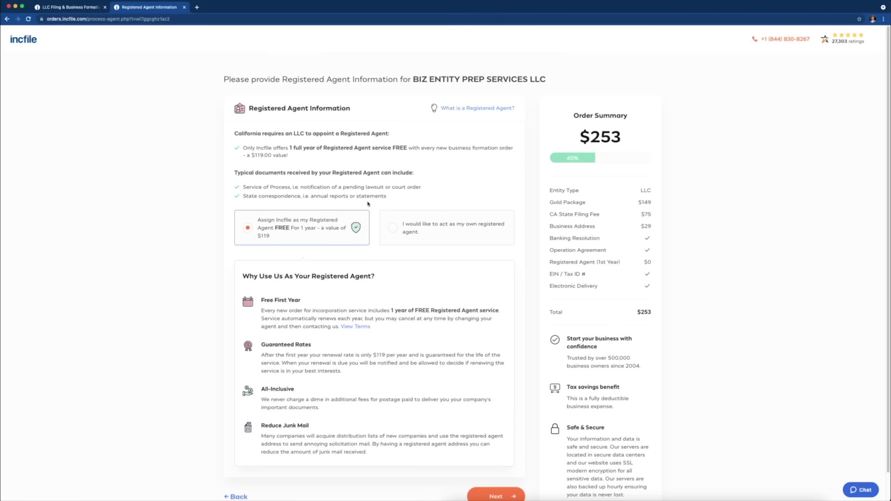
pyautogui.scroll(-1, 506, 461)
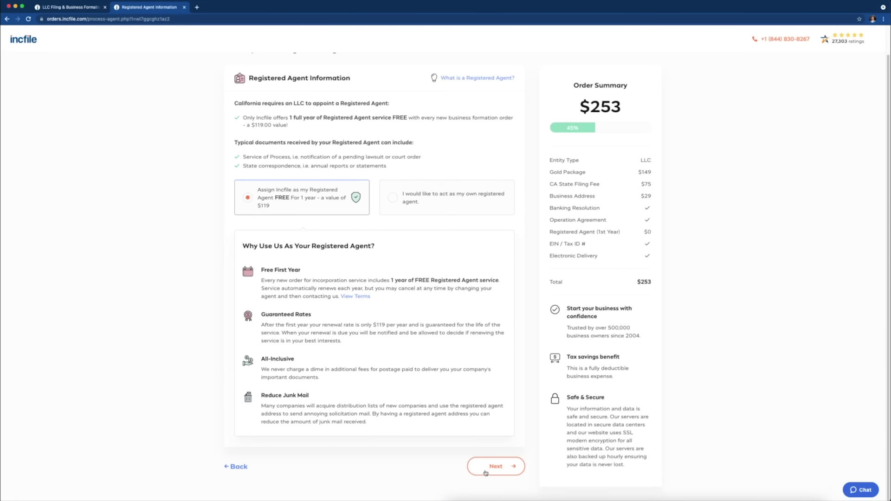
pyautogui.click(486, 473)
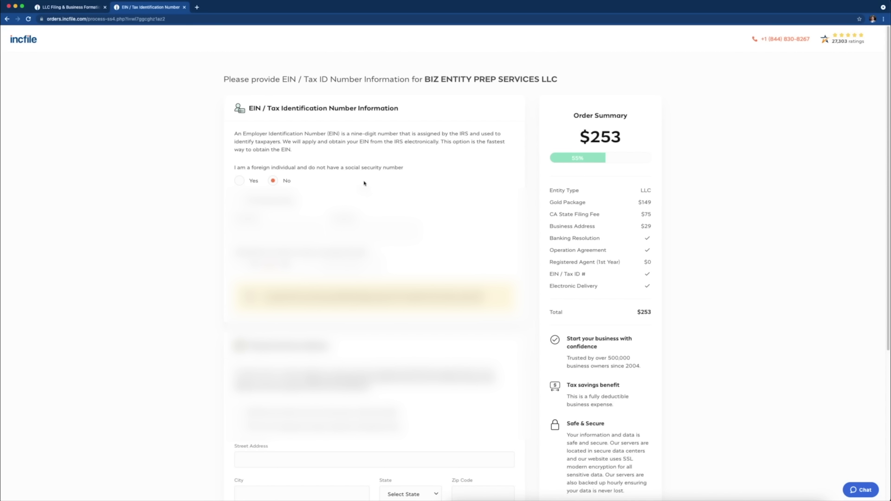
# Set the principal business activity to Finance and submit the EIN / Tax ID information.
pyautogui.scroll(-5, 335, 110)
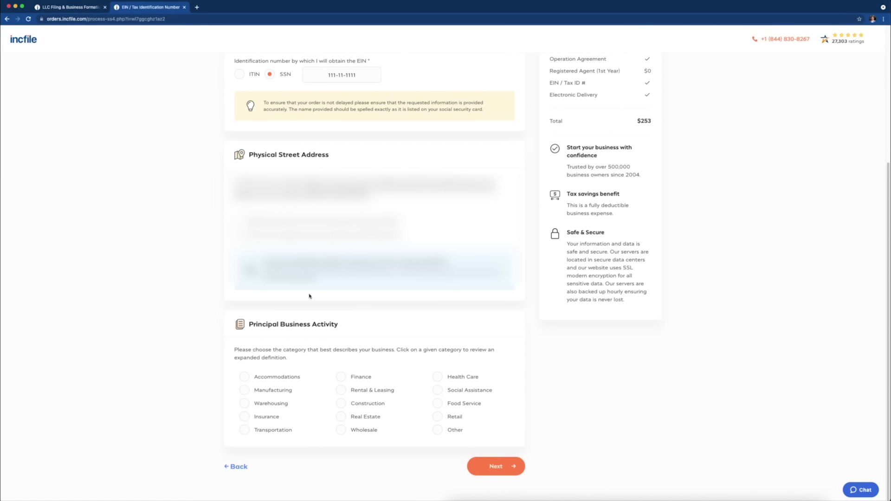
pyautogui.moveTo(310, 310); pyautogui.dragTo(372, 336)
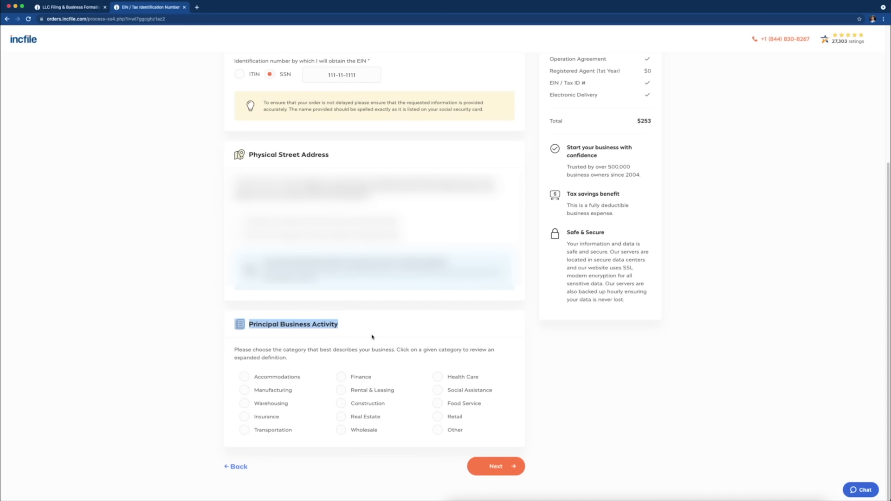
pyautogui.click(372, 337)
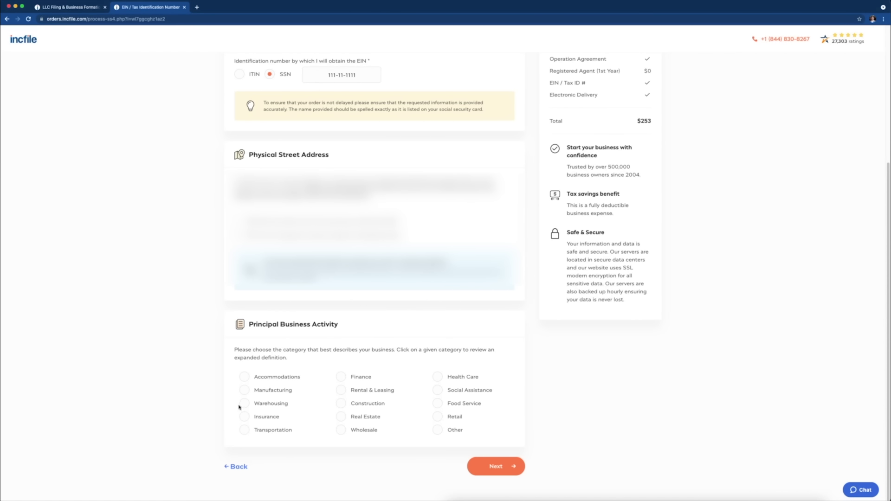
pyautogui.click(341, 378)
pyautogui.scroll(-4, 613, 431)
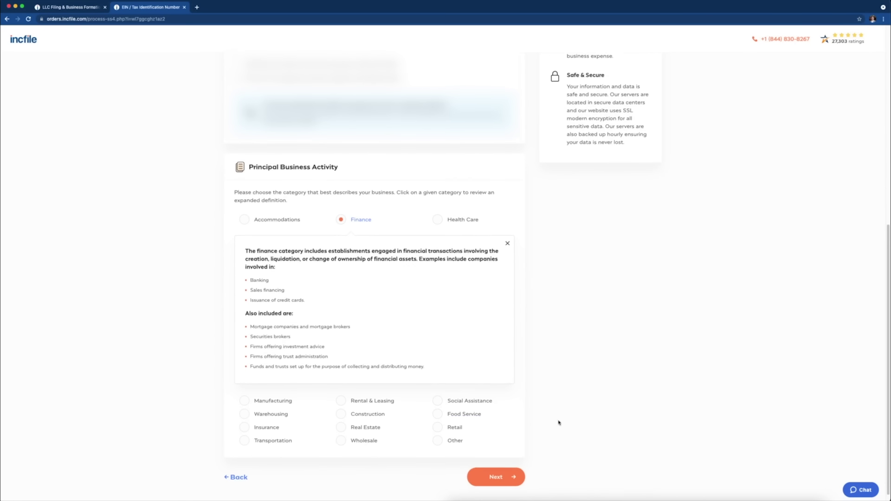
pyautogui.click(511, 473)
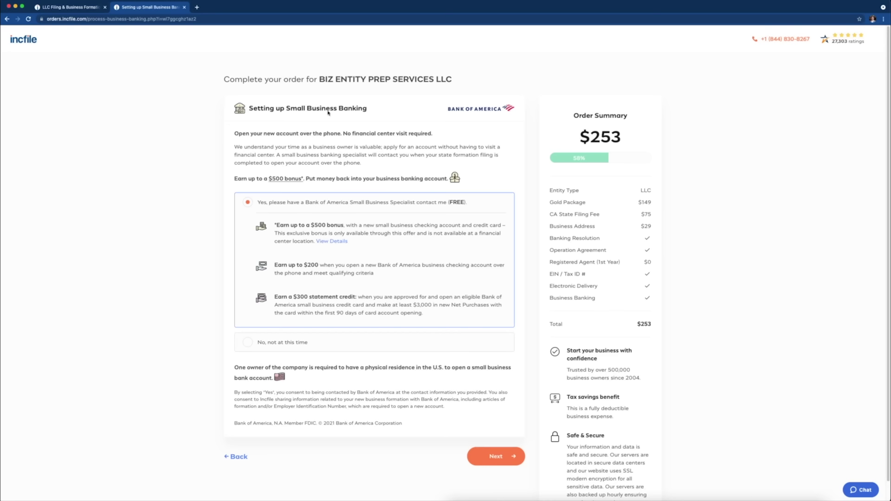
# Decline both the Bank of America small business banking offer and the free business tax consultation.
pyautogui.click(247, 343)
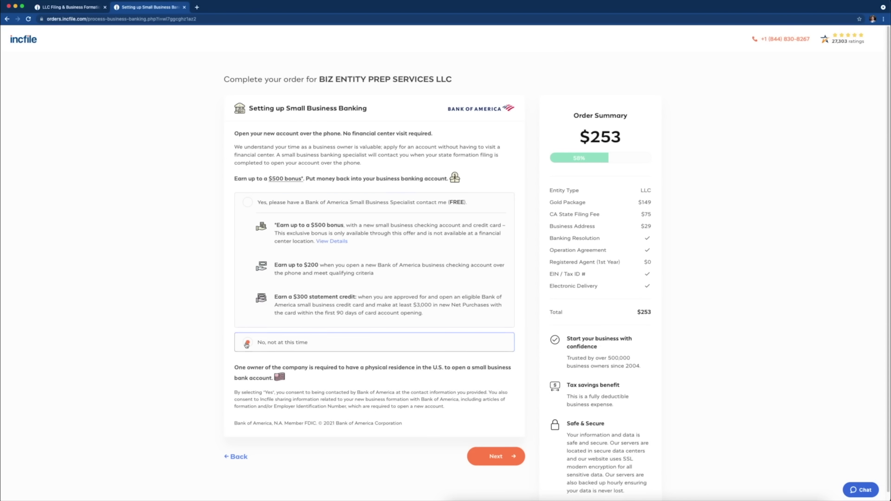
pyautogui.click(502, 462)
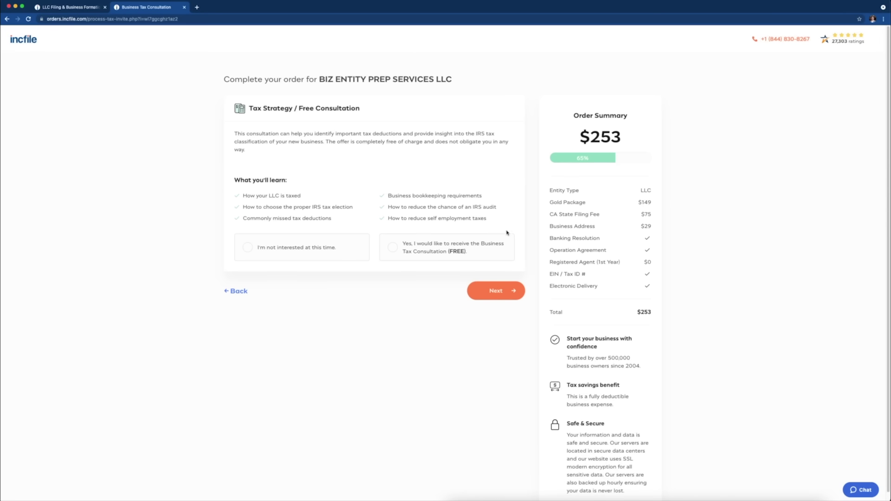
pyautogui.click(295, 250)
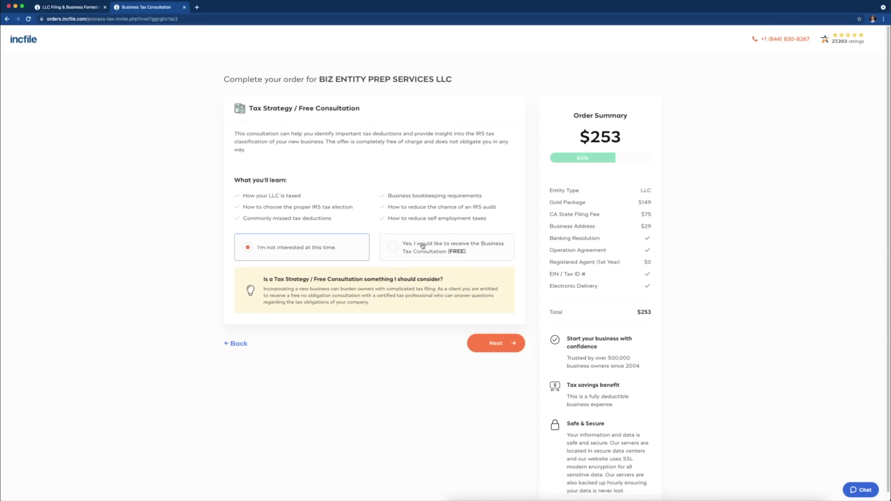
pyautogui.click(496, 347)
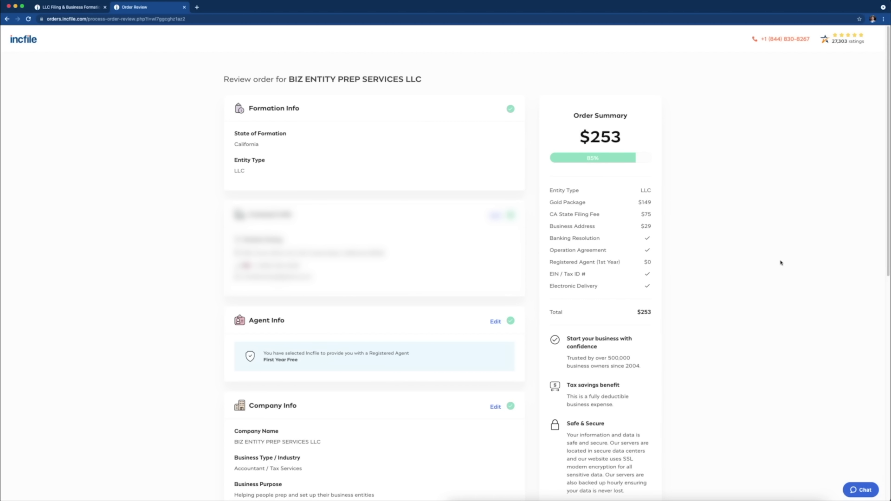
# Review the order's formation, agent, company, member and EIN details and proceed to payment.
pyautogui.scroll(-3, 781, 265)
pyautogui.scroll(-4, 780, 265)
pyautogui.scroll(-3, 779, 269)
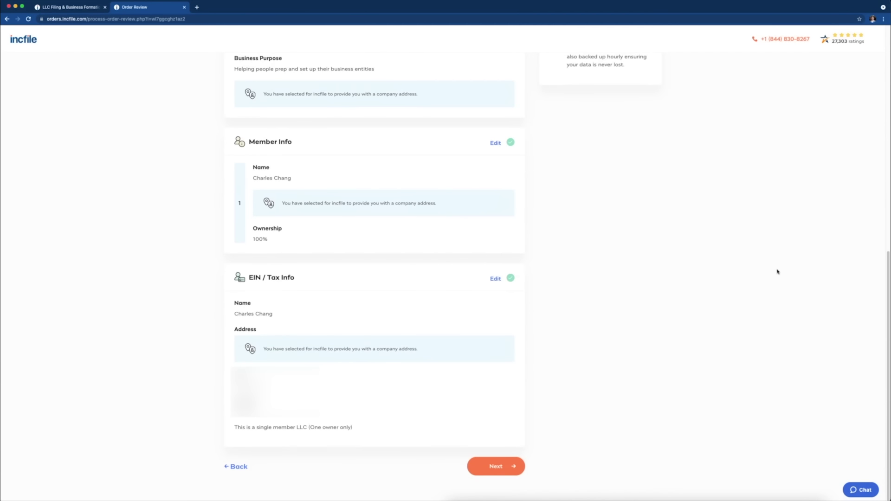
pyautogui.click(497, 468)
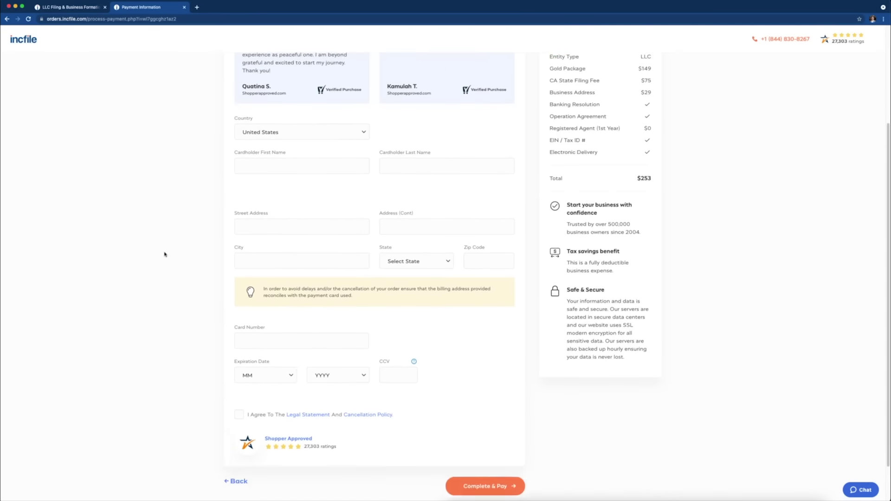
# Look over the required billing and card fields and agree to the Legal Statement and Cancellation Policy.
pyautogui.scroll(2, 678, 247)
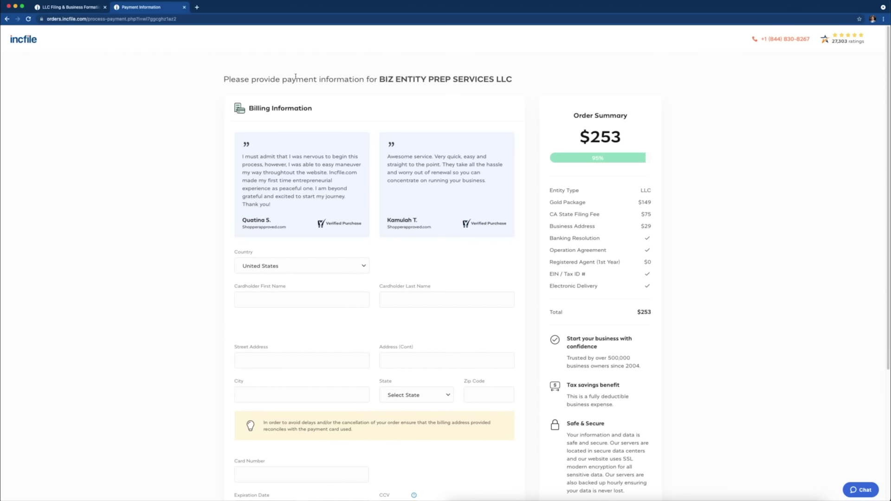
pyautogui.moveTo(294, 95); pyautogui.dragTo(428, 127)
pyautogui.click(431, 126)
pyautogui.scroll(-3, 203, 277)
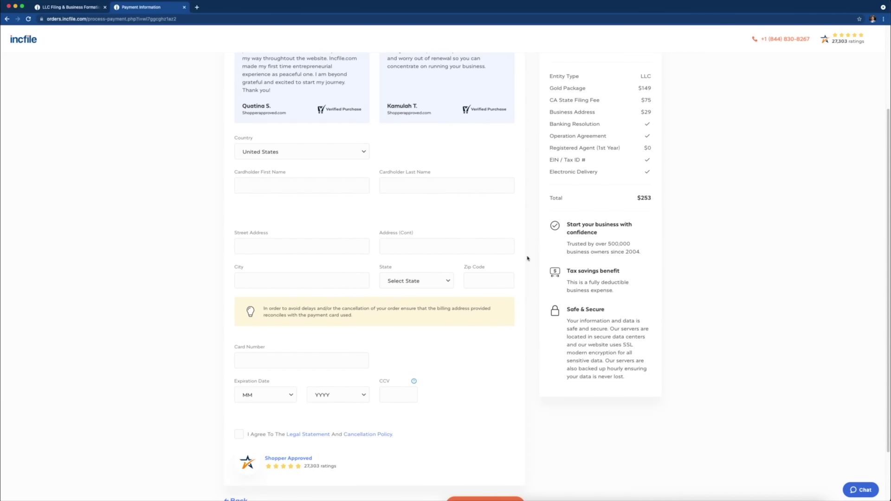
pyautogui.scroll(-2, 527, 258)
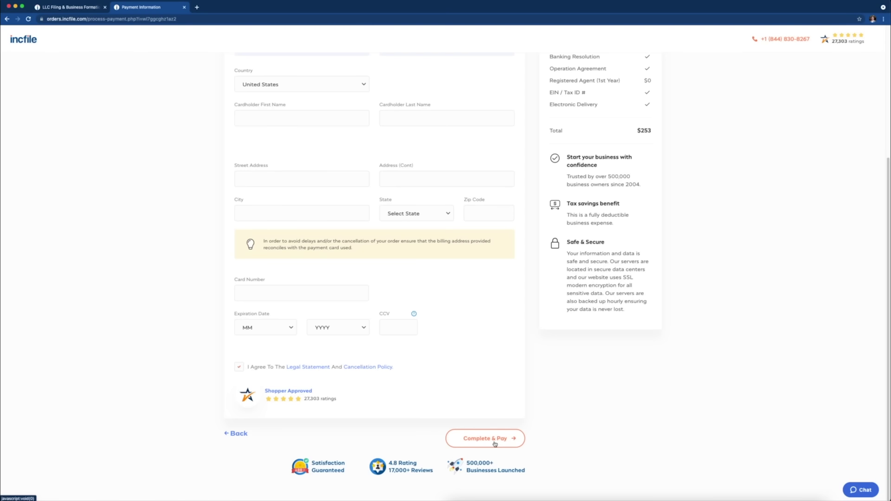
pyautogui.scroll(4, 747, 299)
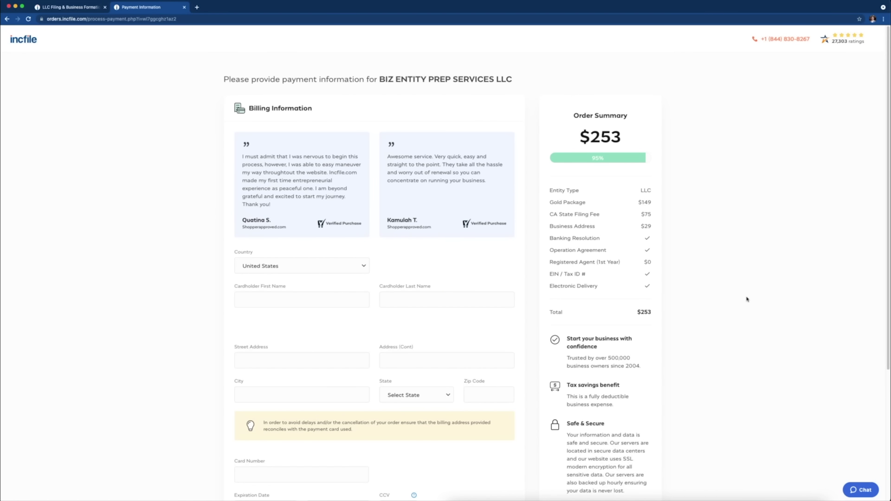